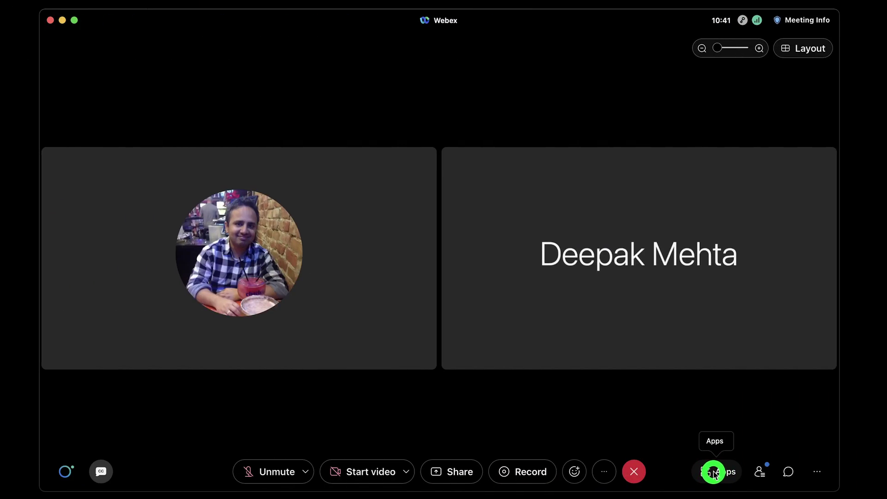
# - Scroll through the meeting apps list and open Slido (Polling and Q&A) beside the meeting
pyautogui.click(714, 472)
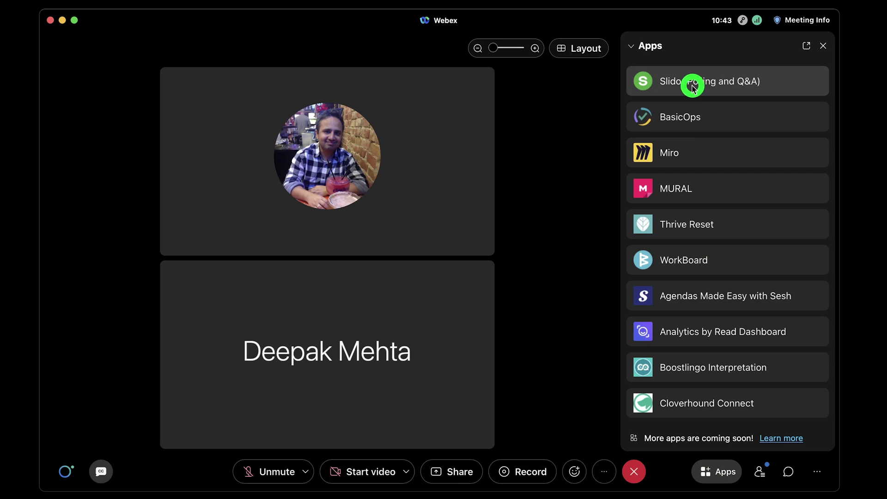
pyautogui.scroll(-5, 692, 132)
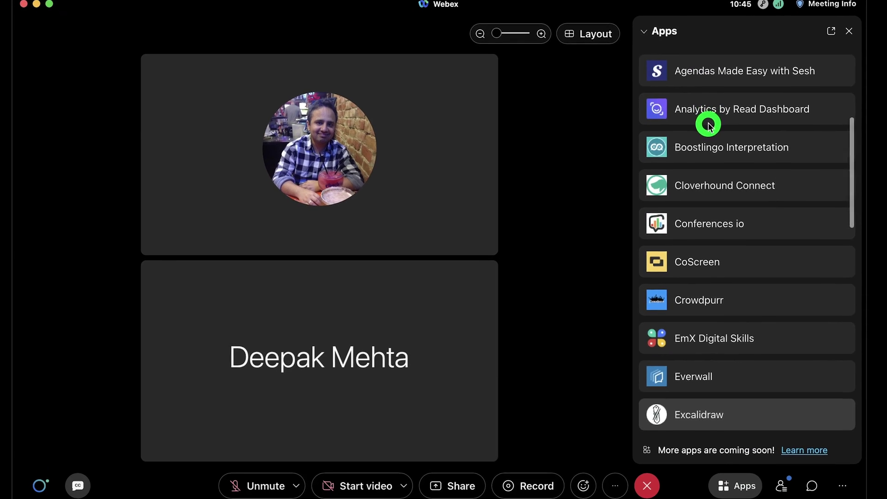
pyautogui.scroll(-5, 710, 126)
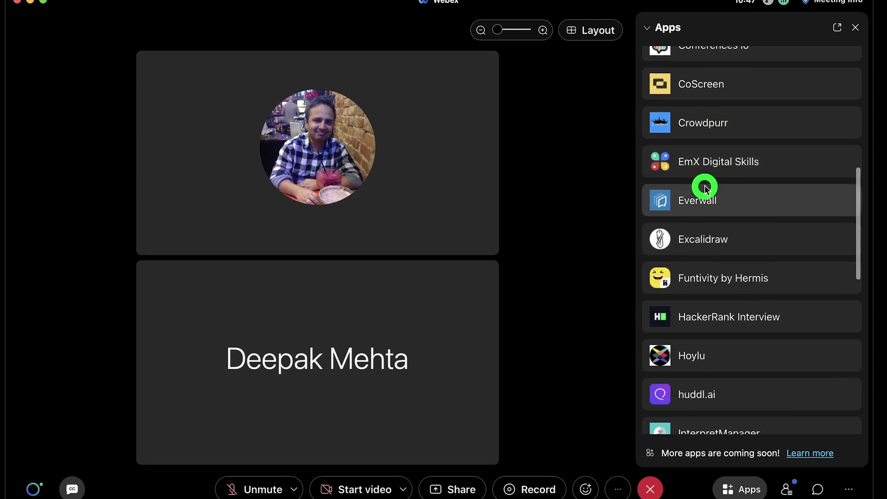
pyautogui.scroll(10, 728, 204)
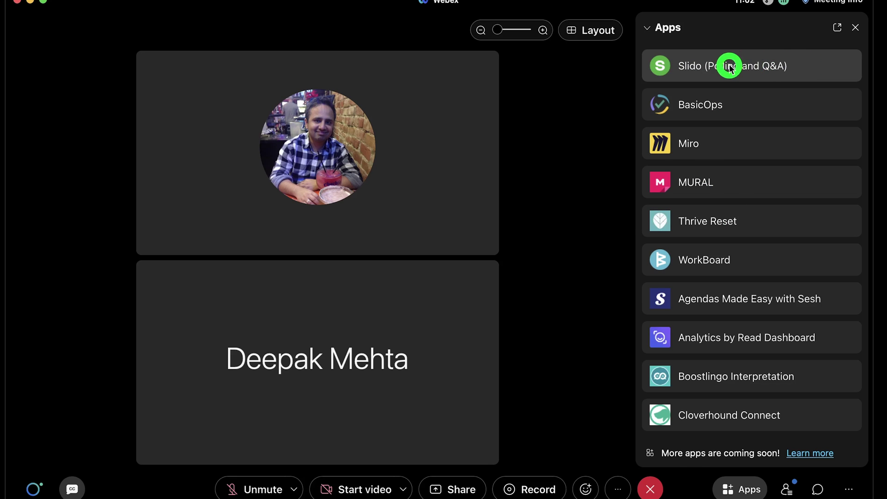
pyautogui.click(725, 65)
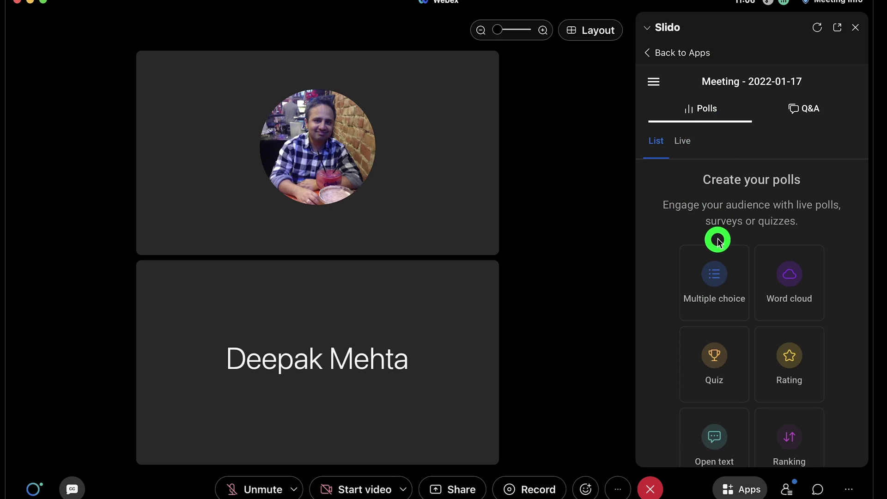
# - Scroll through Slido's poll types, then switch to its Q&A view
pyautogui.scroll(-1, 710, 300)
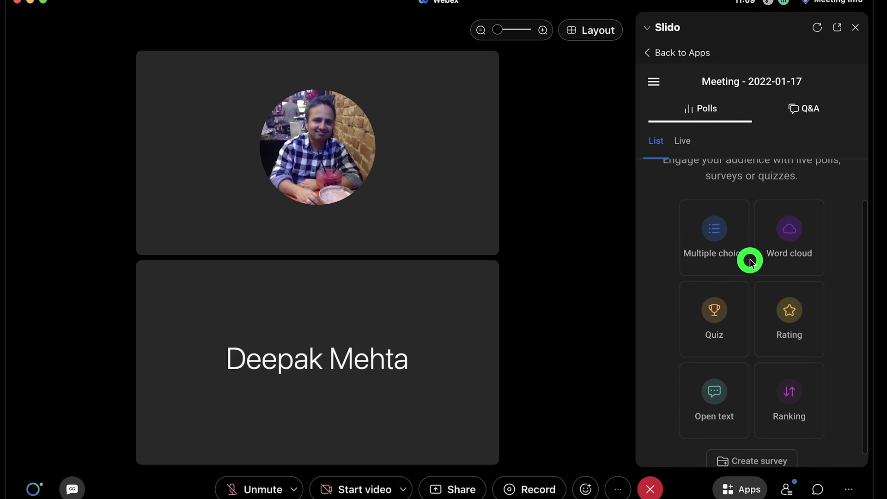
pyautogui.scroll(-2, 749, 258)
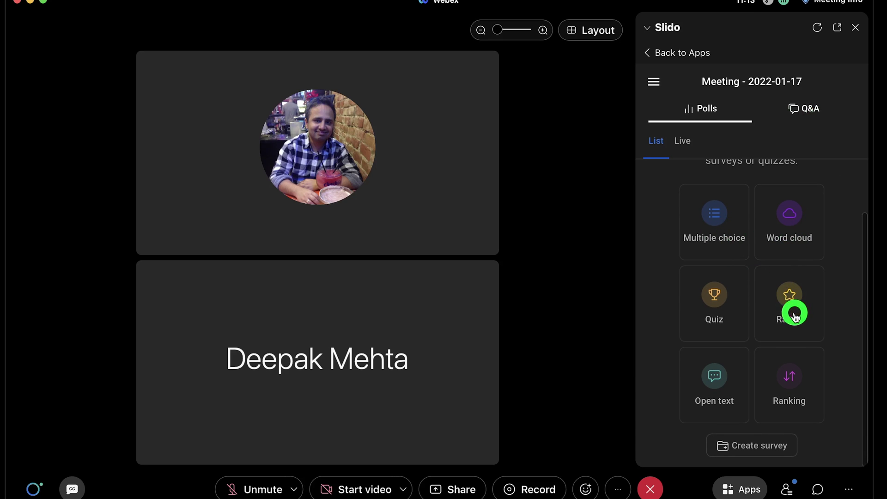
pyautogui.scroll(1, 767, 334)
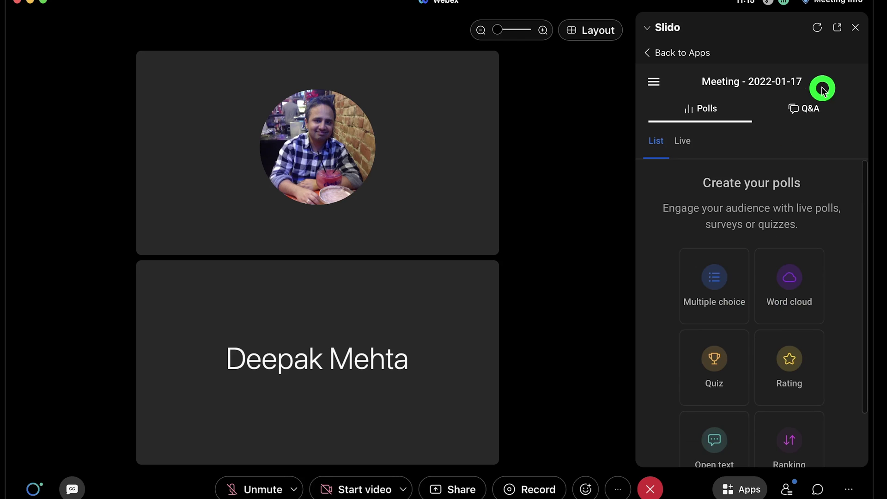
pyautogui.click(802, 107)
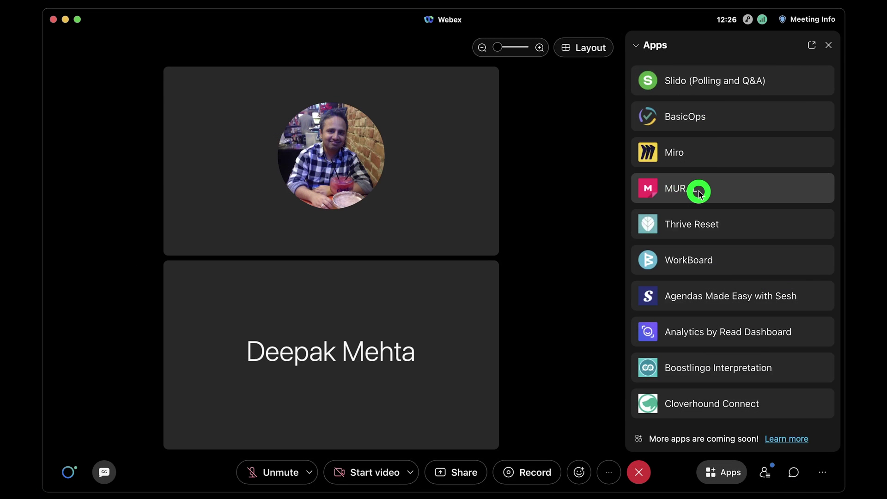
# - Open MURAL in a widened panel, open the Youtube-Videos-roadmap mural together, and add a Hi sticky note
pyautogui.click(700, 191)
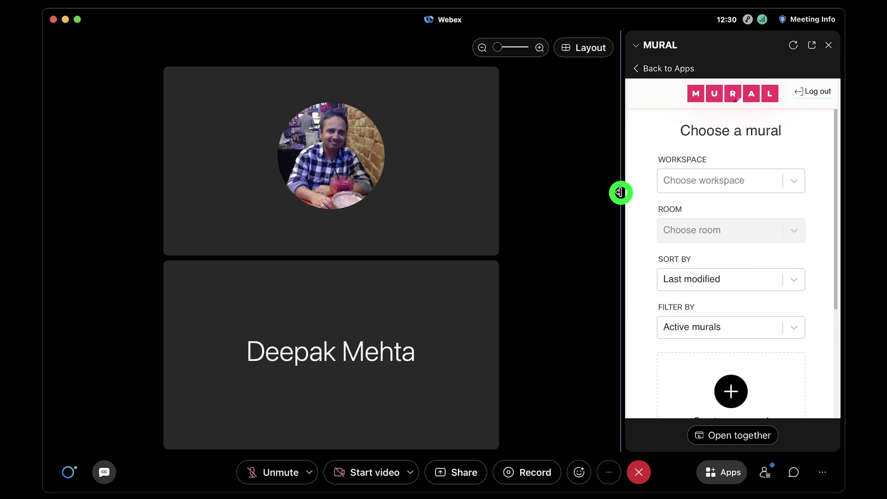
pyautogui.moveTo(620, 190); pyautogui.dragTo(398, 202)
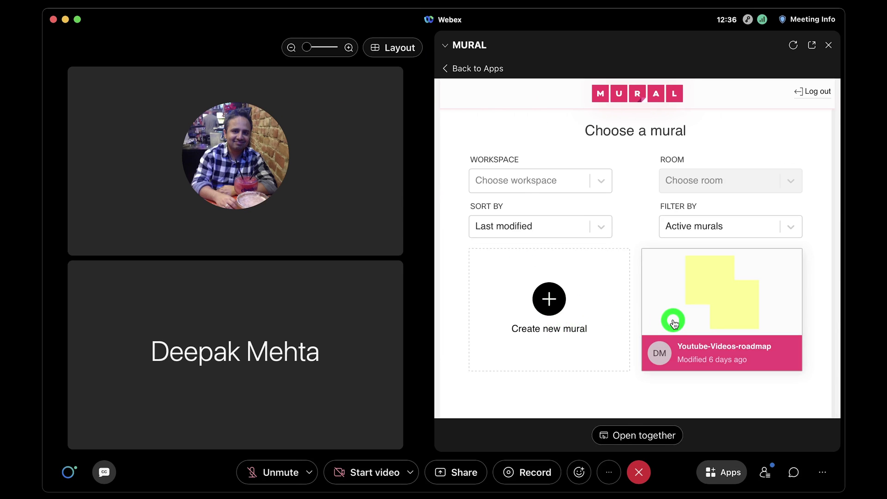
pyautogui.click(700, 323)
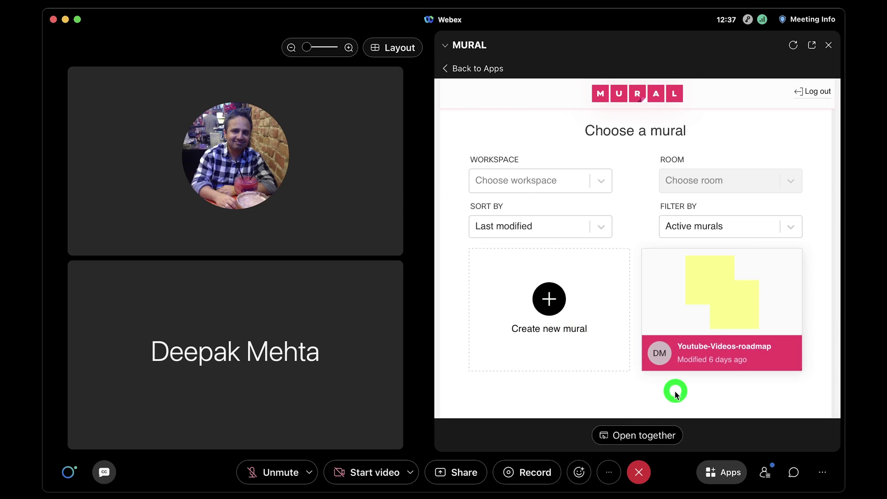
pyautogui.click(641, 436)
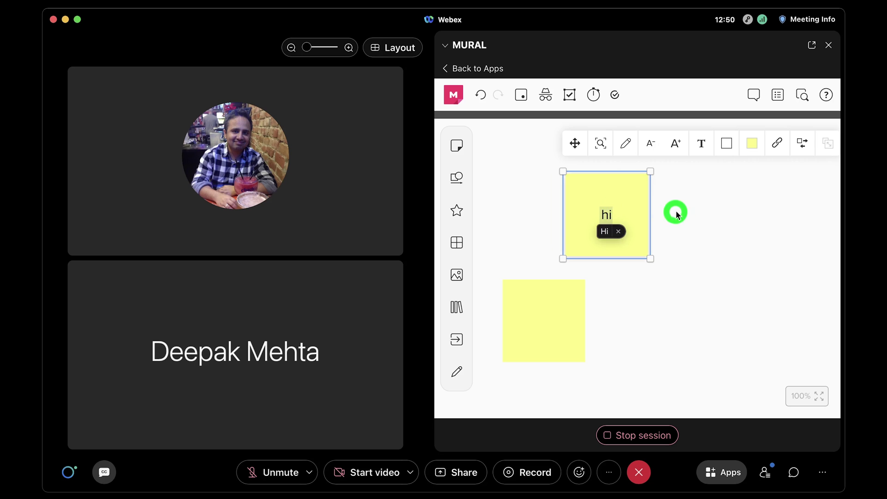
pyautogui.click(687, 229)
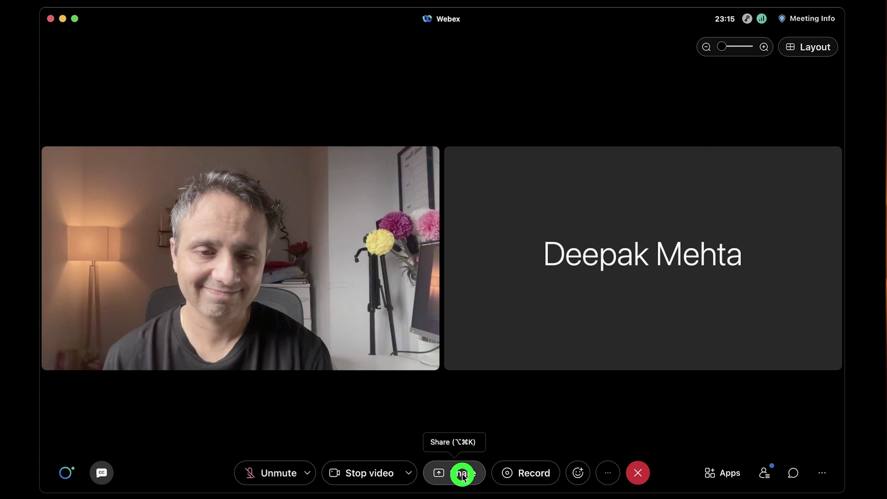
# - Share the Notion window with 'Show me in front of presentation' turned on
pyautogui.click(462, 476)
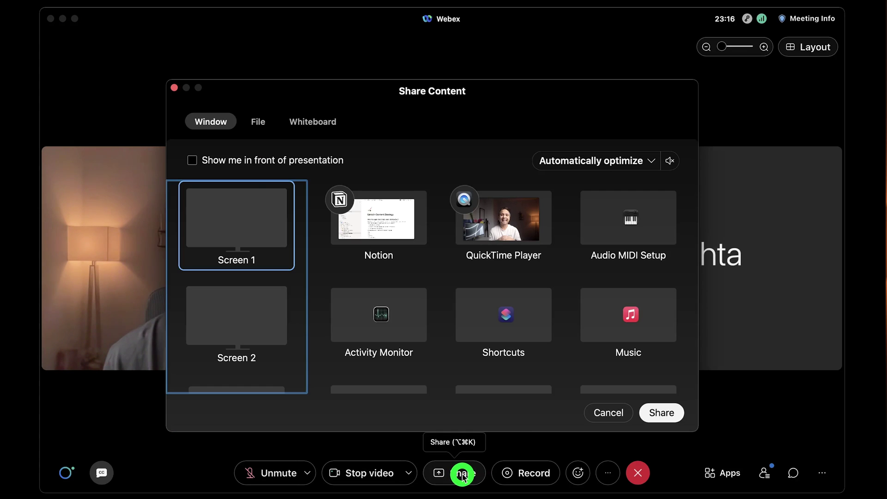
pyautogui.click(195, 162)
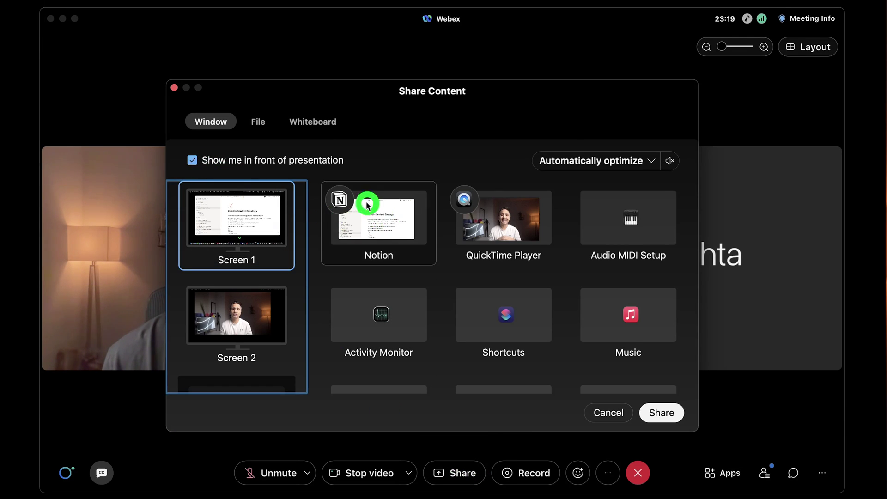
pyautogui.click(384, 226)
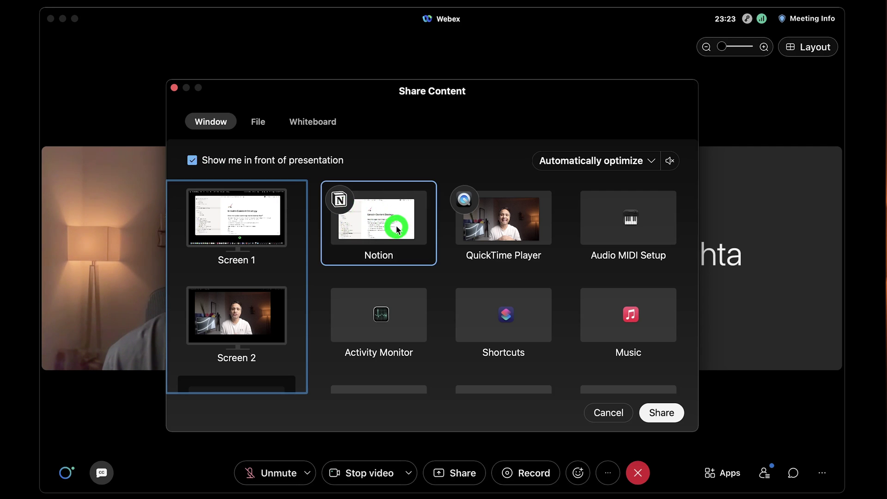
pyautogui.click(661, 413)
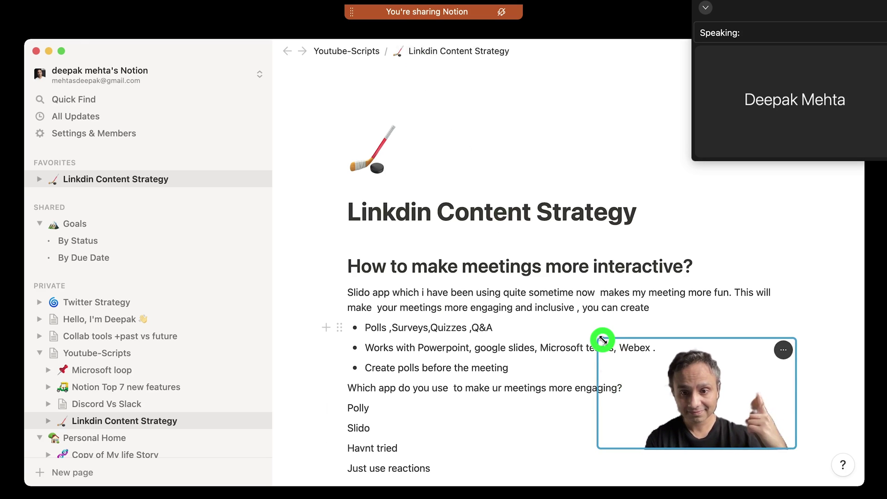
# - Drag the webcam overlay's top-left corner up and left to enlarge it over the Notion page
pyautogui.moveTo(608, 341); pyautogui.dragTo(641, 422)
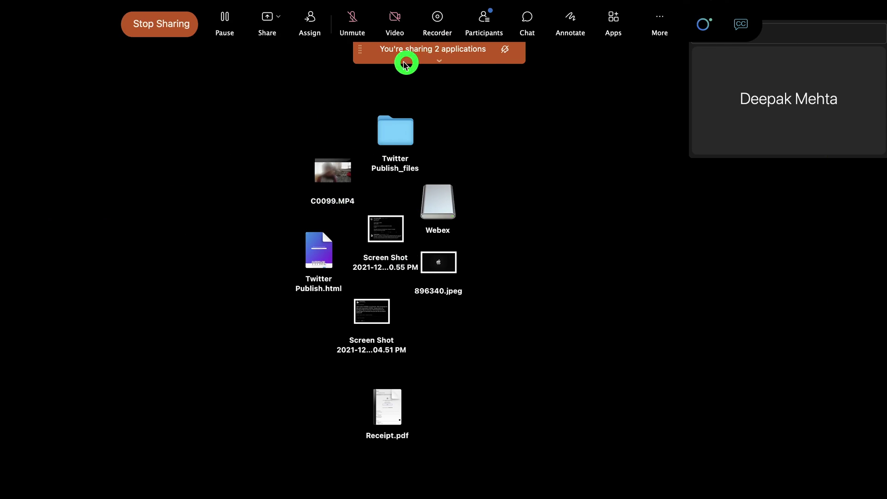
# - Add the Todoist window to the share alongside the other shared applications
pyautogui.click(280, 19)
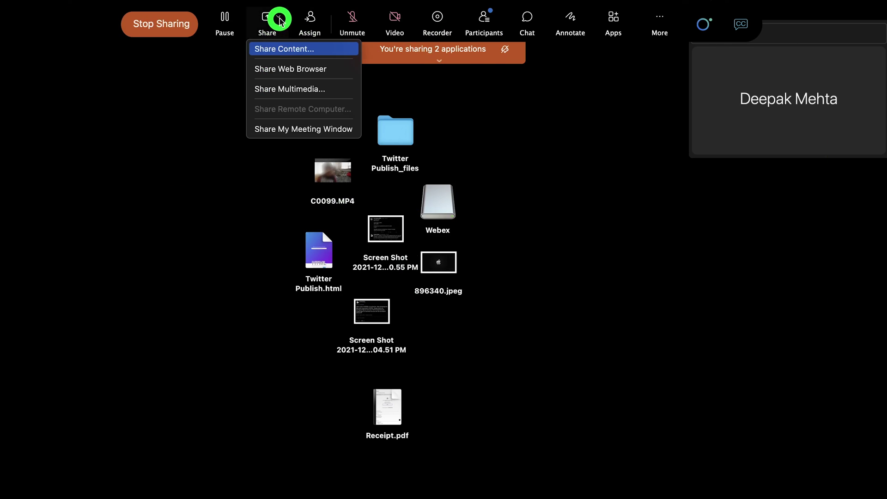
pyautogui.click(283, 50)
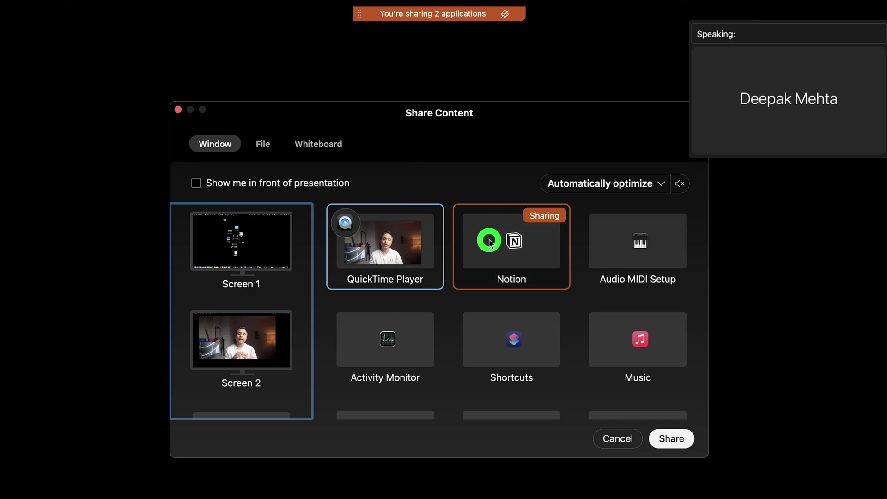
pyautogui.scroll(-8, 496, 250)
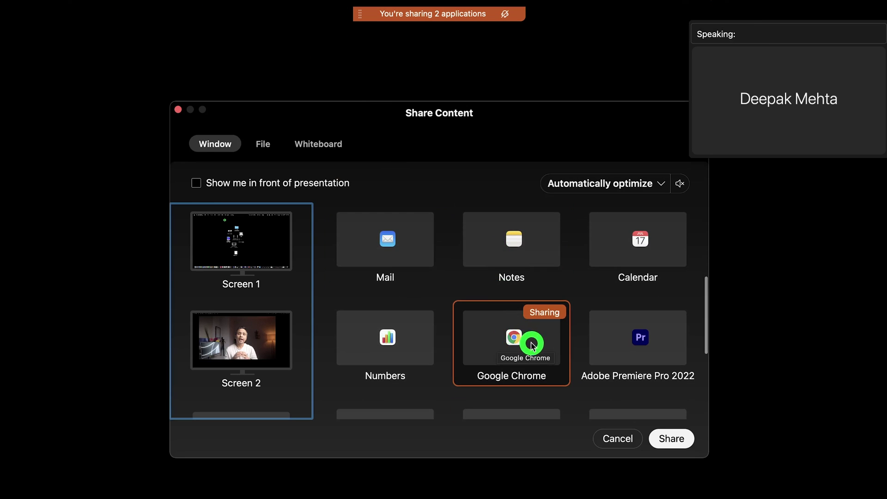
pyautogui.scroll(-5, 519, 345)
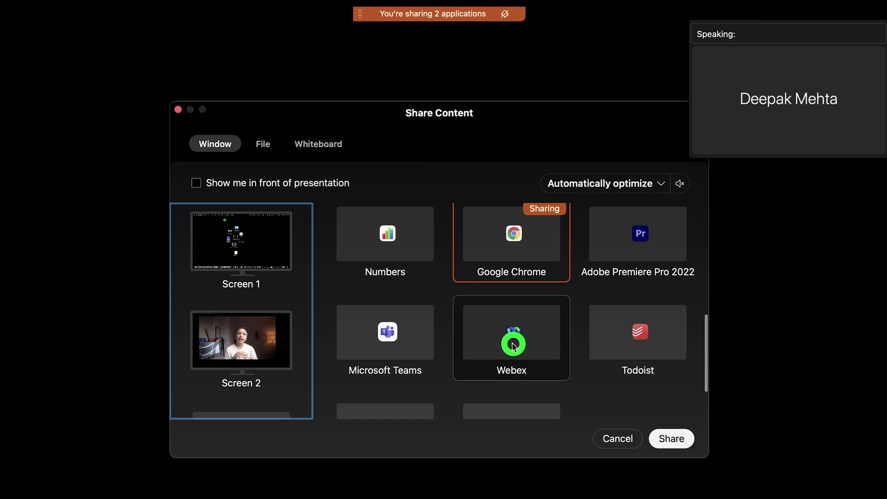
pyautogui.scroll(-2, 521, 338)
pyautogui.click(631, 282)
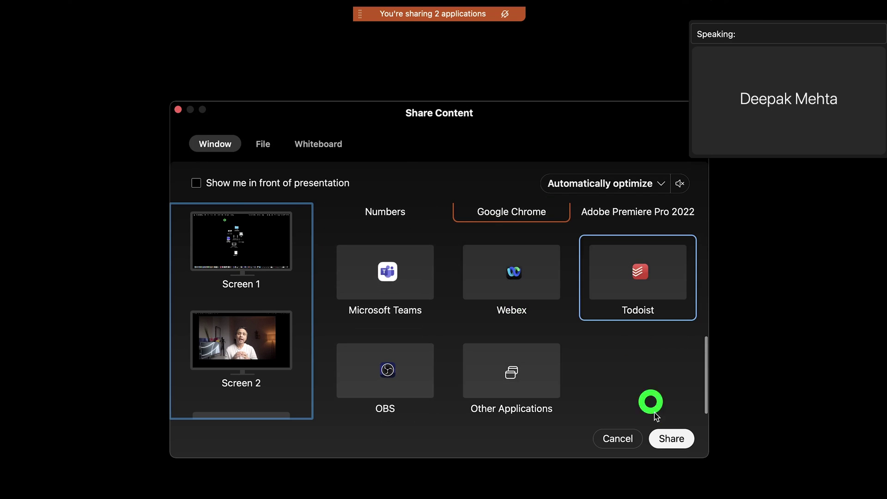
pyautogui.click(673, 440)
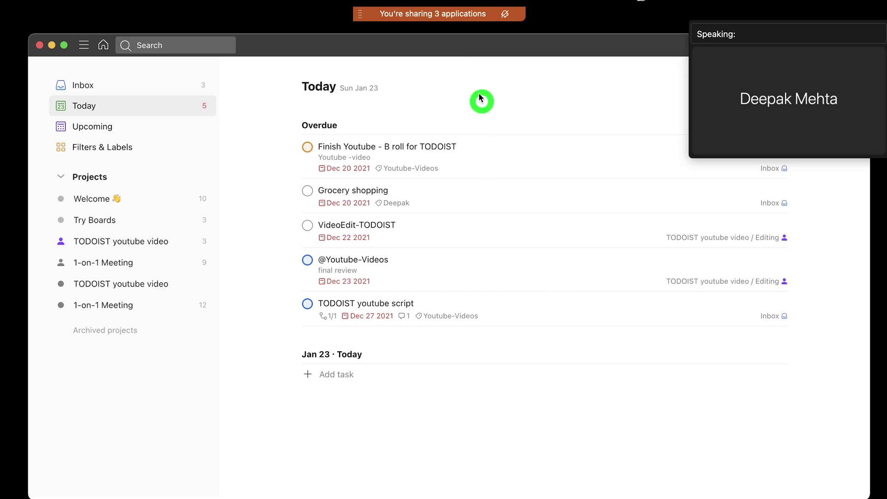
# - Expand the 'You're sharing 3 applications' banner to preview what the meeting sees
pyautogui.moveTo(442, 21)
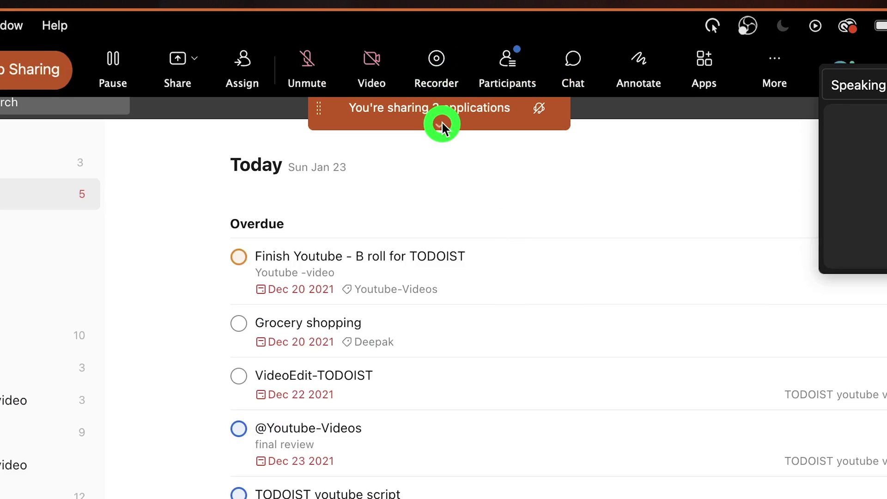
pyautogui.click(441, 122)
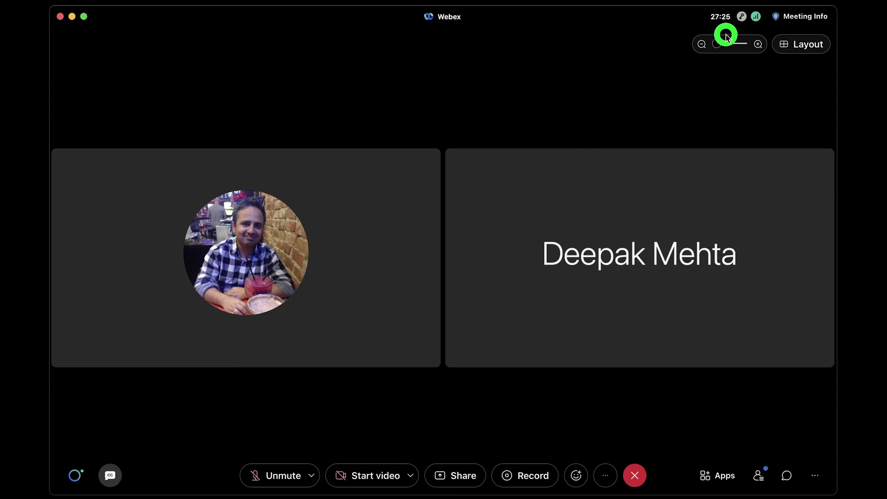
# - Check the running meeting timer and the two participant tiles in the meeting window
pyautogui.moveTo(668, 151)
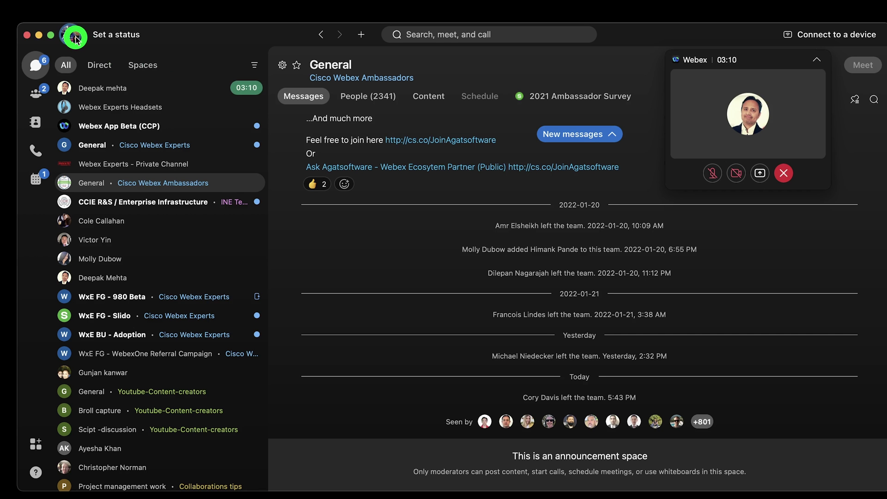
# - Open Preferences from the account menu and use the floating meeting mini window over Notion
pyautogui.click(76, 38)
pyautogui.click(50, 290)
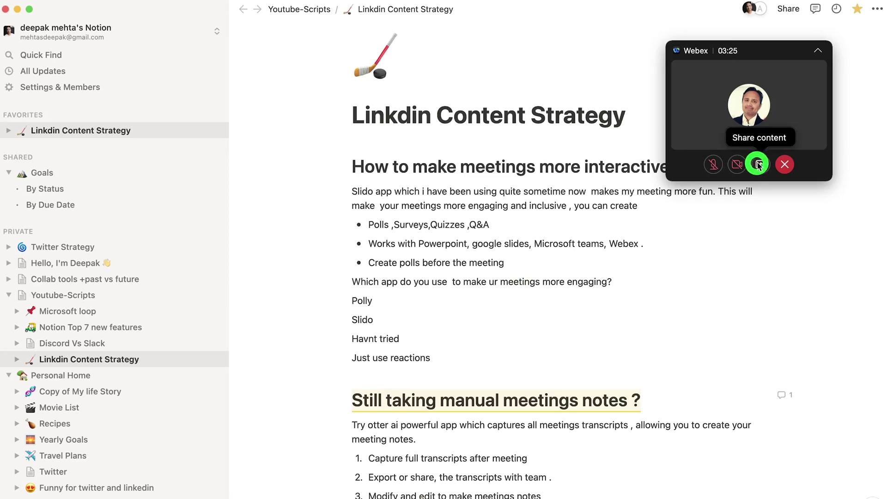
pyautogui.moveTo(762, 102)
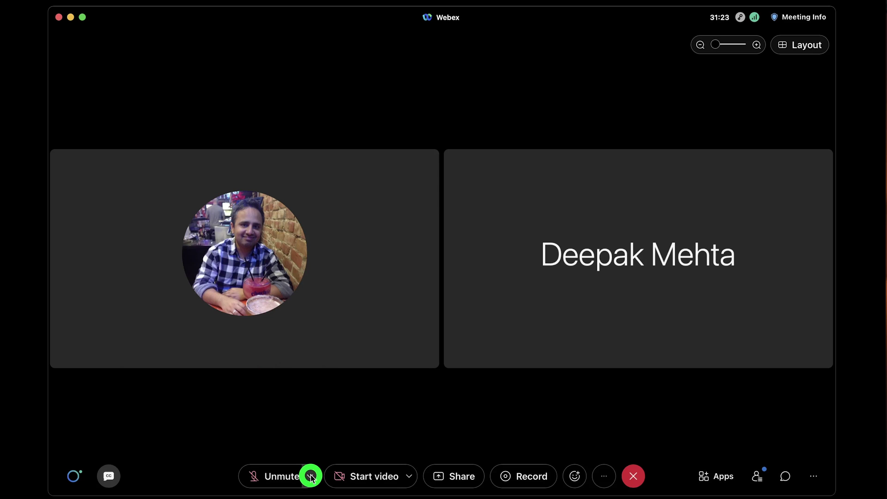
# - Show the smart audio modes: noise removal, optimize for my voice, and music mode
pyautogui.click(311, 476)
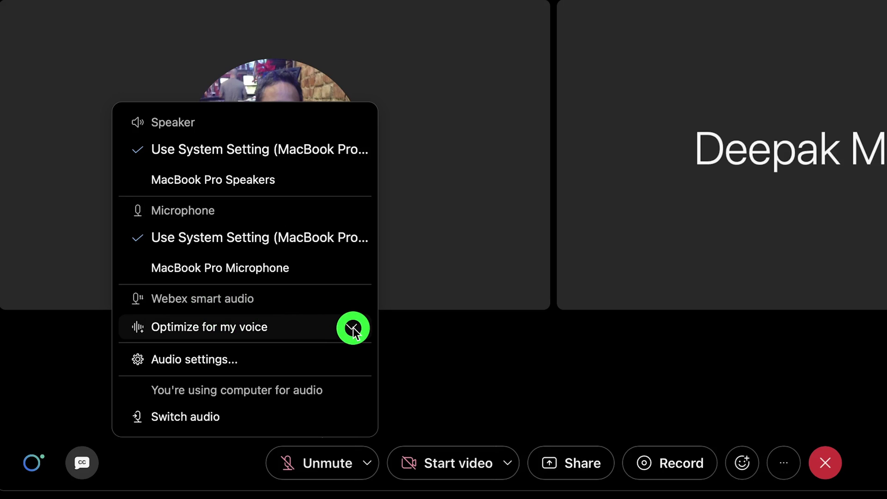
pyautogui.click(353, 329)
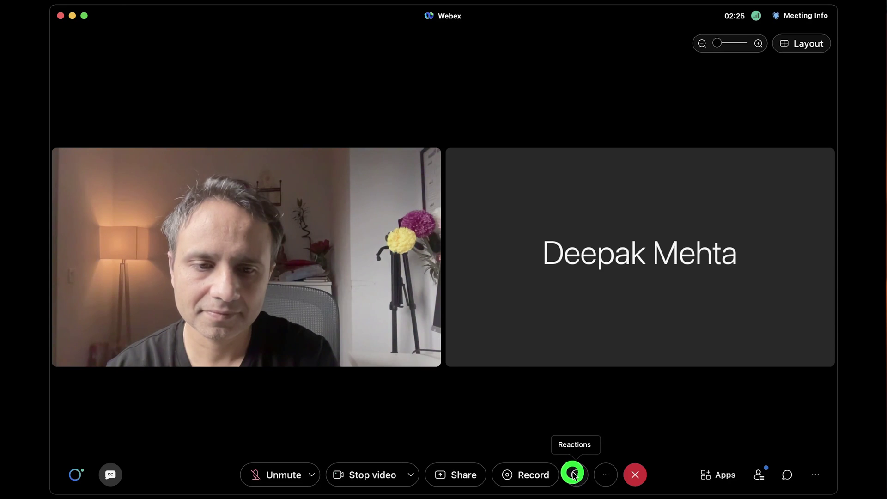
# - Turn on Recognize hand gestures in Reactions so a raised hand shows on video
pyautogui.click(578, 475)
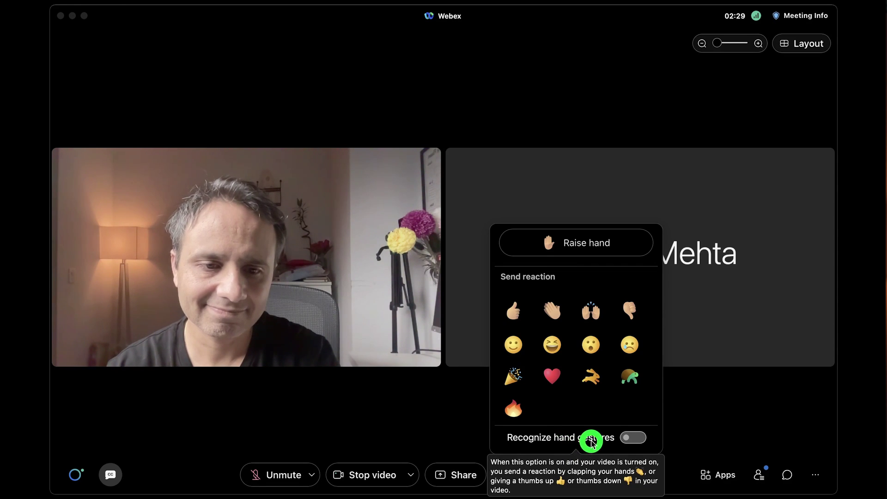
pyautogui.click(637, 439)
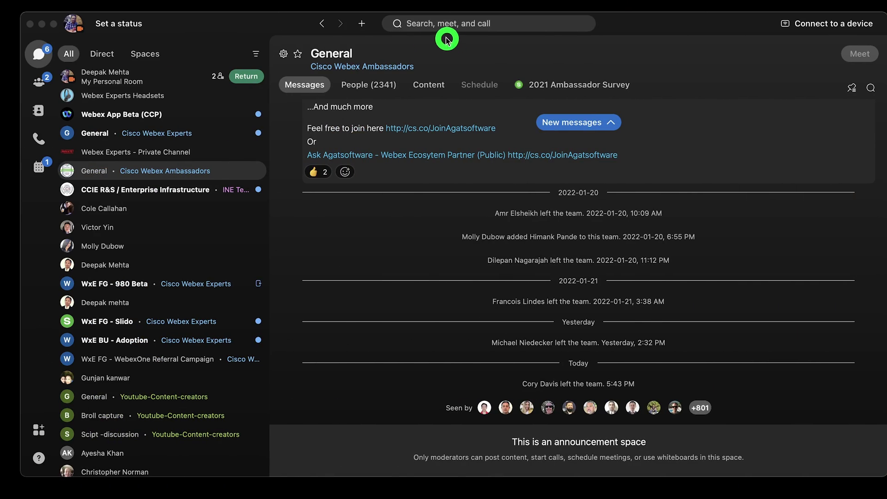
# - Join the personal meeting room by its number from search, then paste its meeting link
pyautogui.click(450, 24)
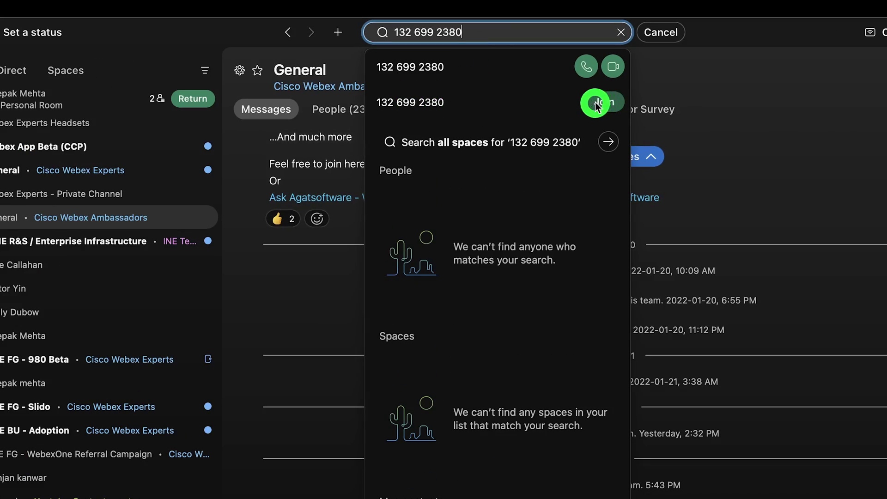
pyautogui.click(601, 104)
pyautogui.click(446, 32)
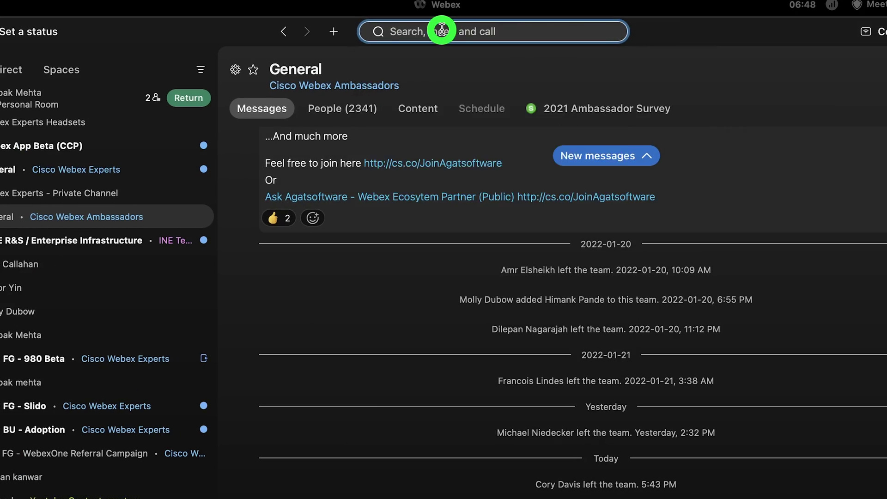
pyautogui.press('super+v')
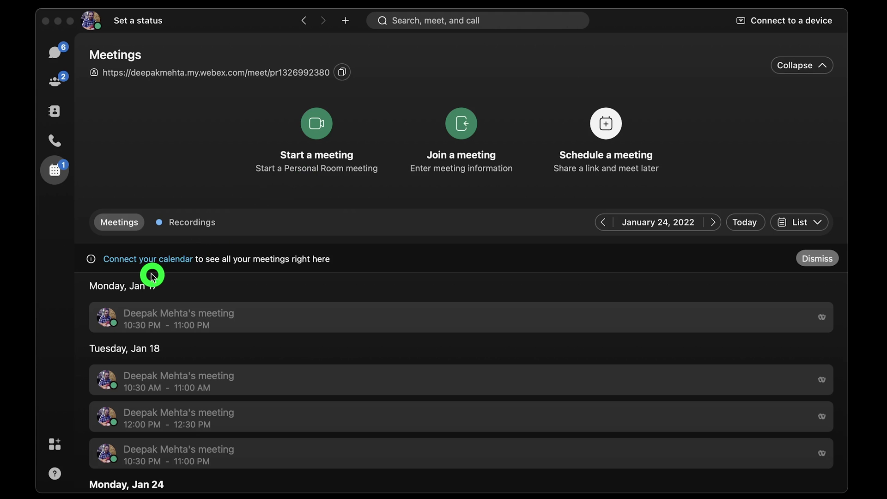
# - Choose Connect your calendar below the Meetings list to begin linking an external calendar
pyautogui.scroll(-1, 193, 342)
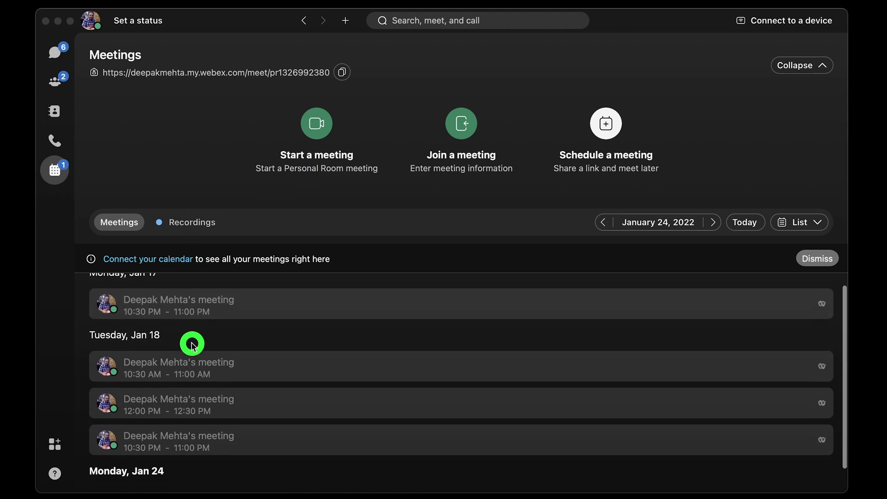
pyautogui.scroll(1, 193, 345)
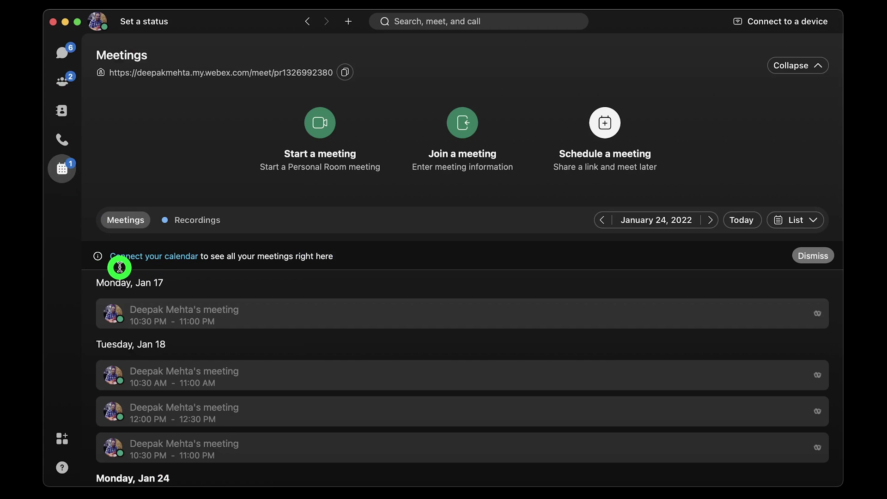
pyautogui.click(154, 261)
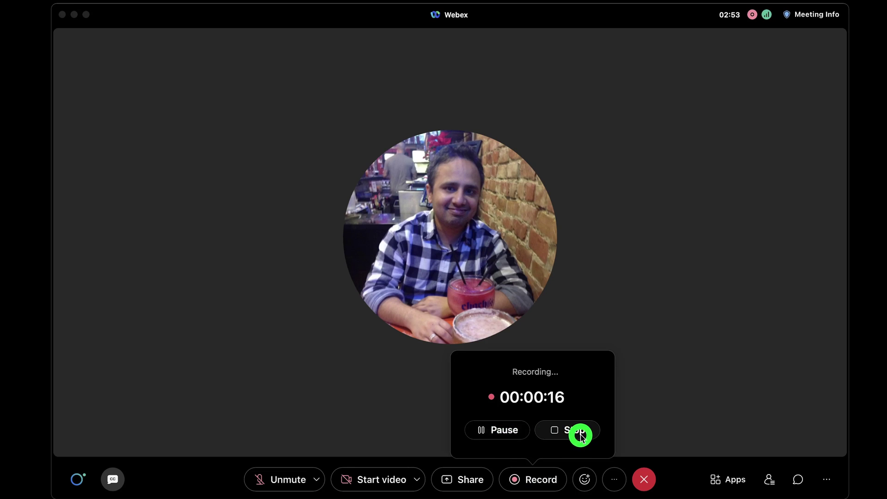
# - Pause the meeting recording, then choose Stop to bring up the Stop Recording confirmation
pyautogui.click(498, 432)
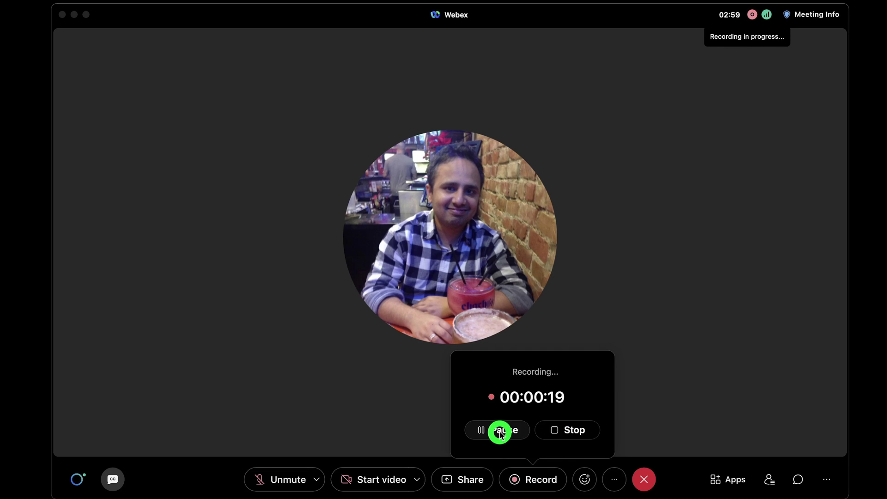
pyautogui.click(573, 433)
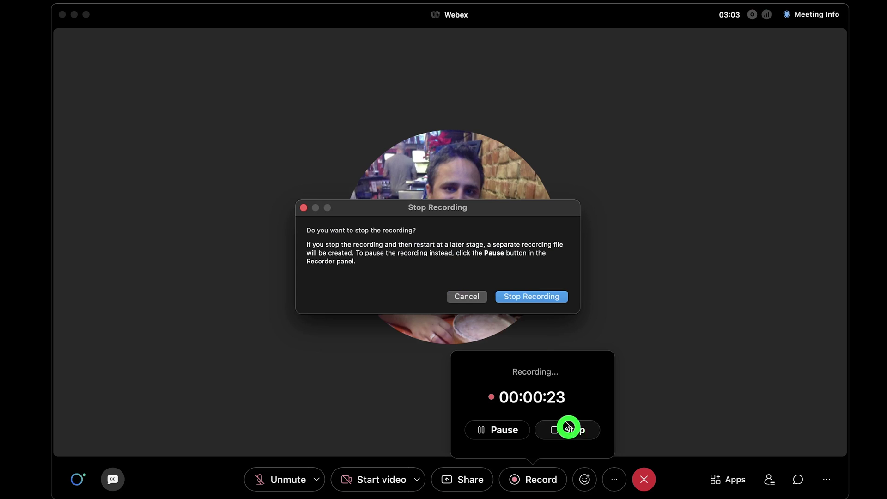